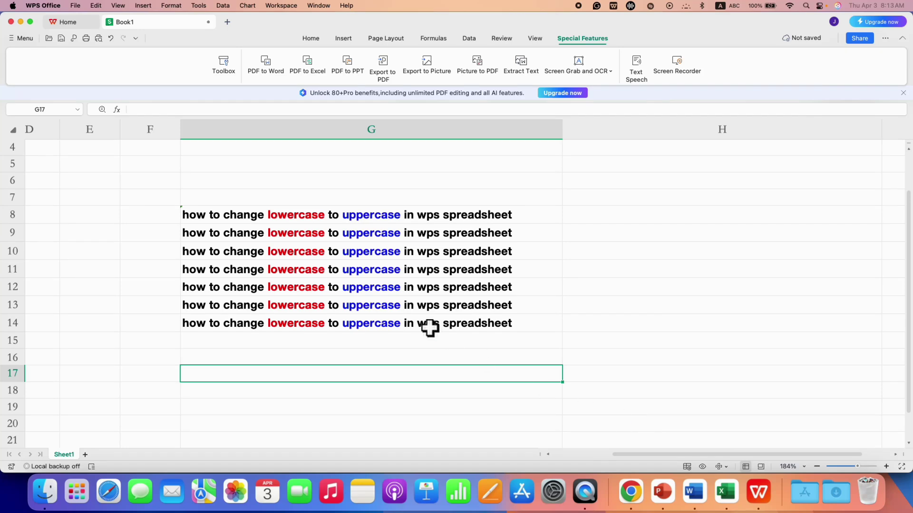
# Enter =UPPER(G8) in H8 to show the first sentence in capitals.
pyautogui.click(302, 216)
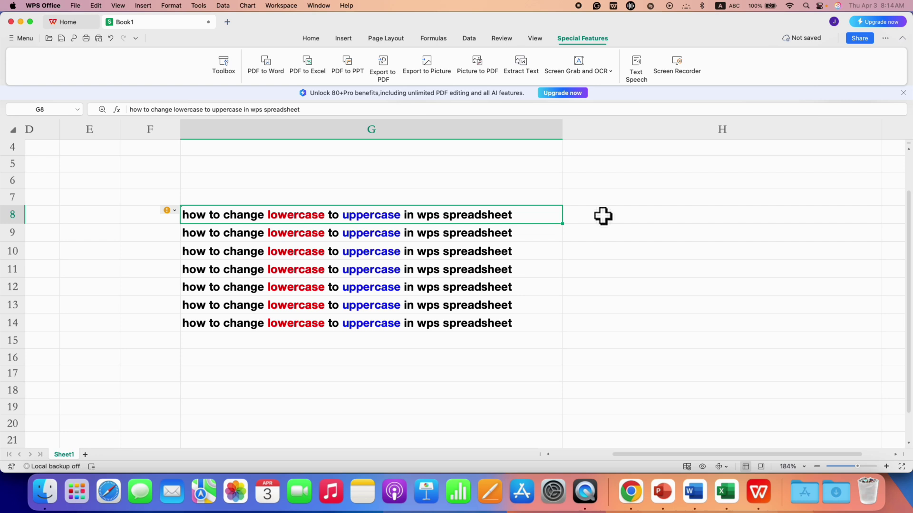
pyautogui.click(602, 216)
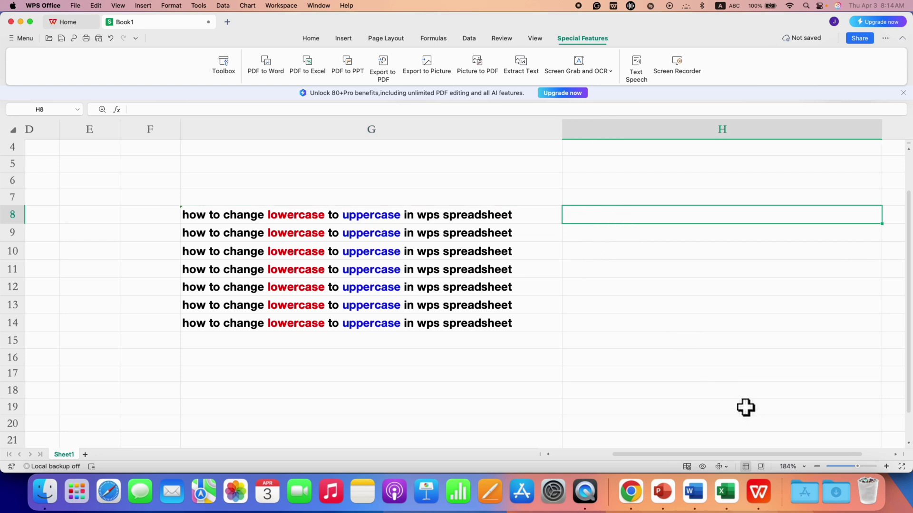
pyautogui.write('=')
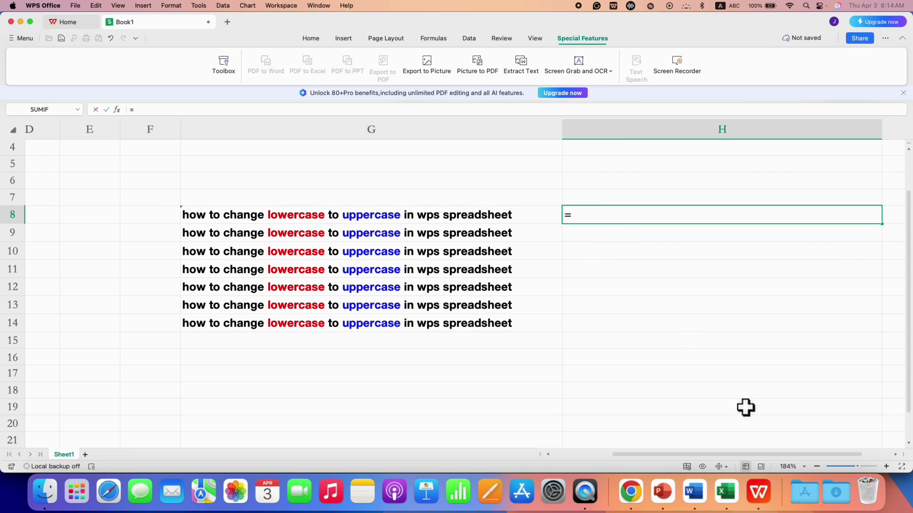
pyautogui.write('u')
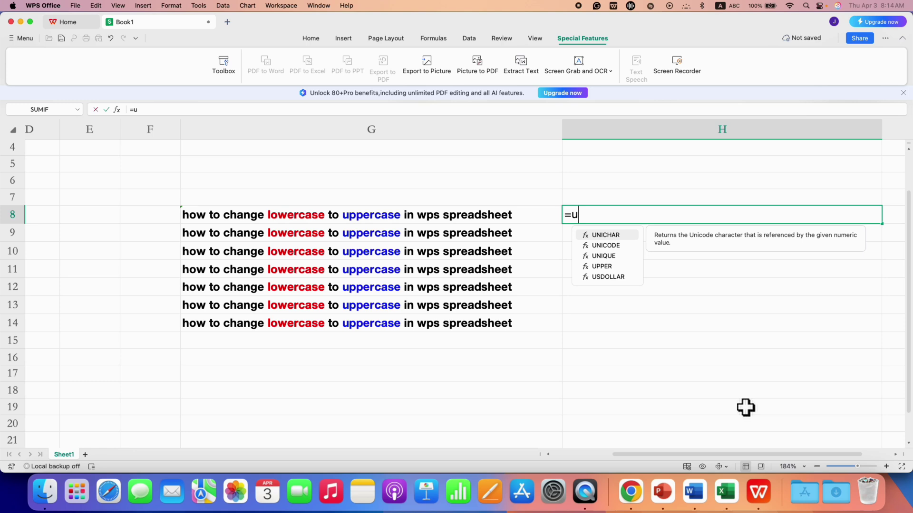
pyautogui.write('p')
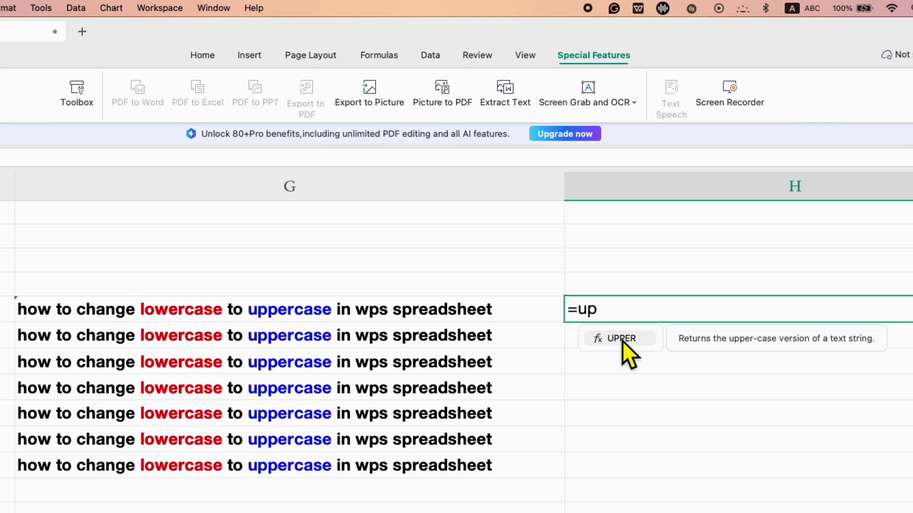
pyautogui.click(622, 341)
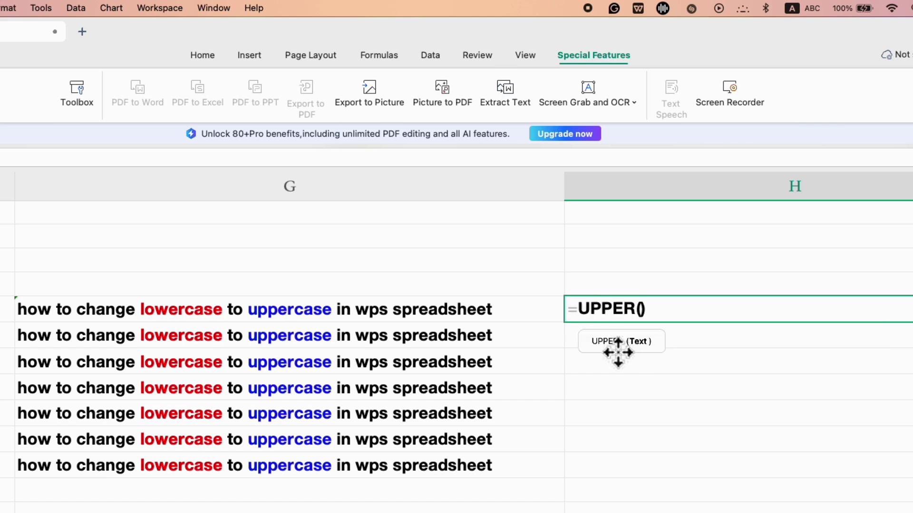
pyautogui.click(398, 311)
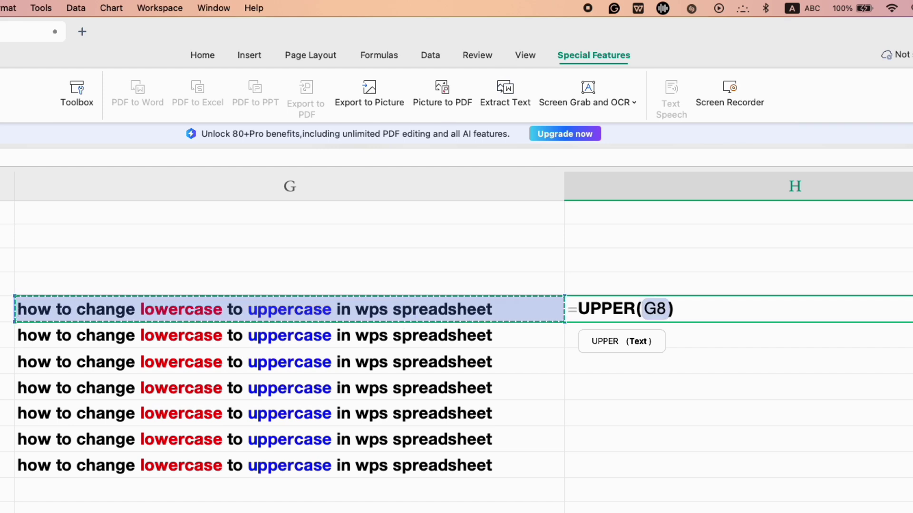
pyautogui.press('Return')
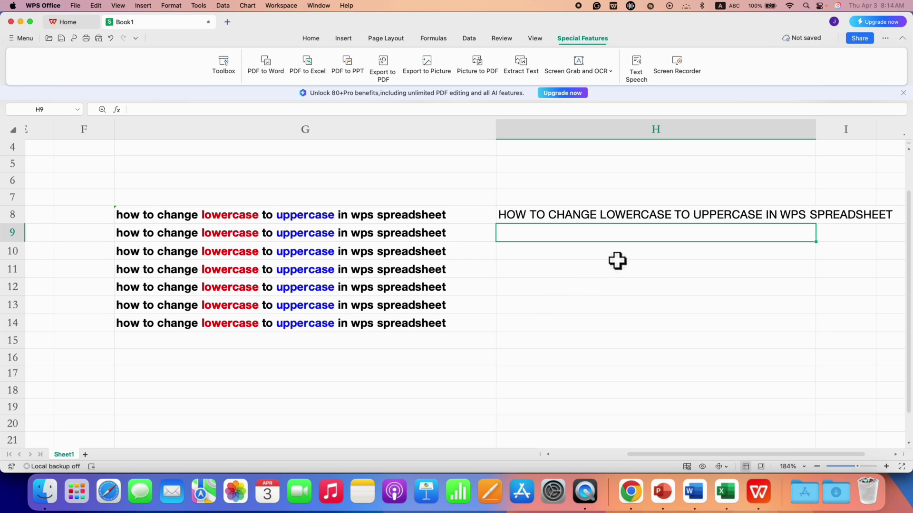
# Fill the =UPPER(G8) formula down from H8 through H14.
pyautogui.click(653, 218)
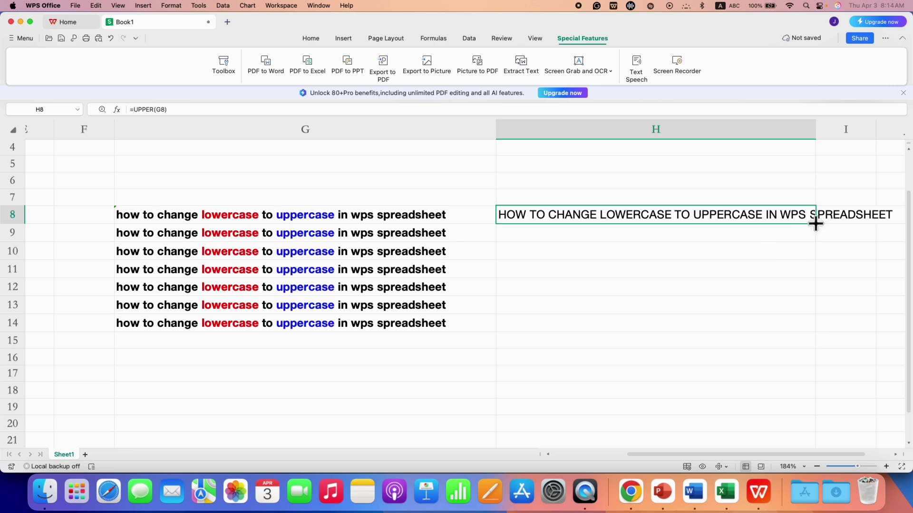
pyautogui.moveTo(815, 225); pyautogui.dragTo(811, 327)
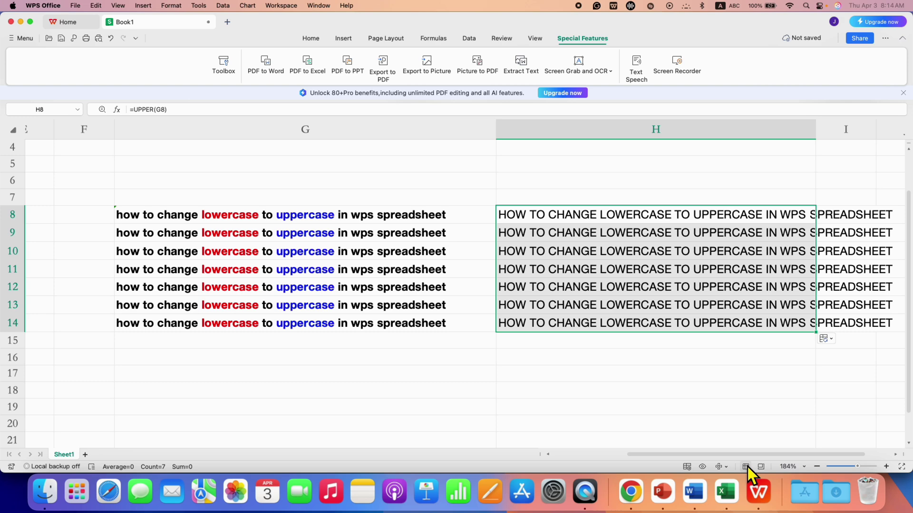
# Copy the seven uppercase formula results in H8:H14 to the clipboard.
pyautogui.rightClick(580, 216)
pyautogui.click(607, 230)
pyautogui.moveTo(540, 215); pyautogui.dragTo(547, 315)
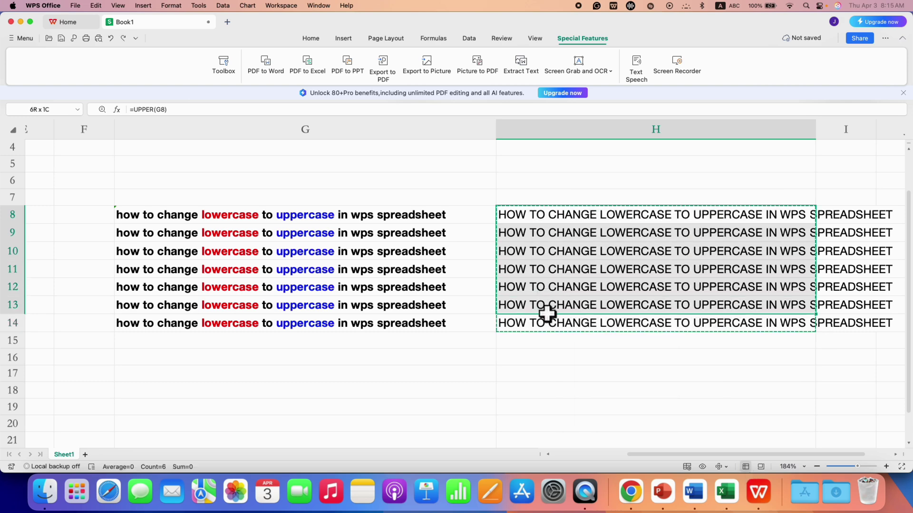
pyautogui.rightClick(554, 264)
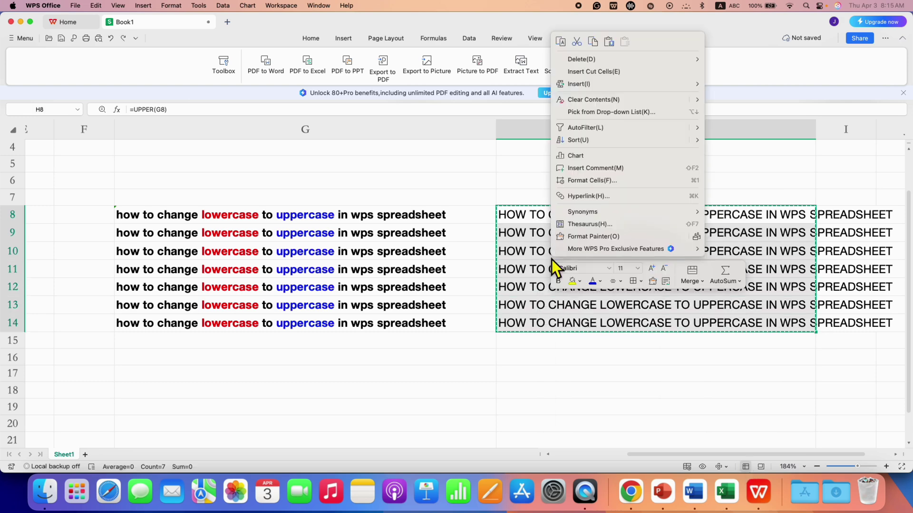
pyautogui.click(560, 47)
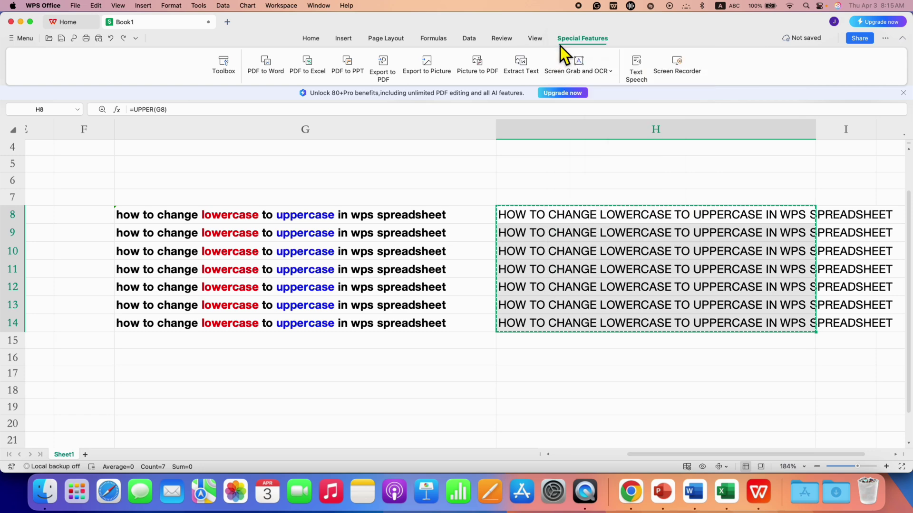
# Paste the copied uppercase text over G8:G14 as plain values.
pyautogui.moveTo(240, 216)
pyautogui.mouseDown()
pyautogui.moveTo(246, 343)
pyautogui.moveTo(257, 322)
pyautogui.mouseUp()
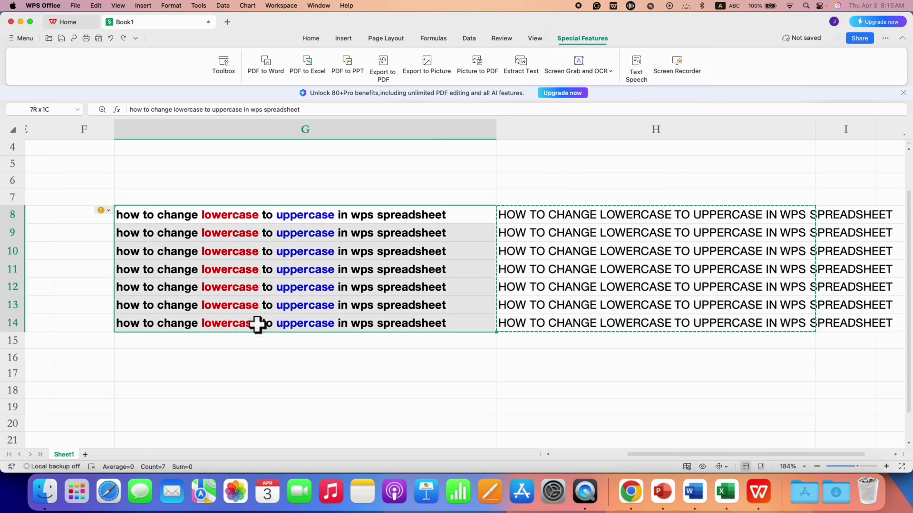
pyautogui.rightClick(288, 266)
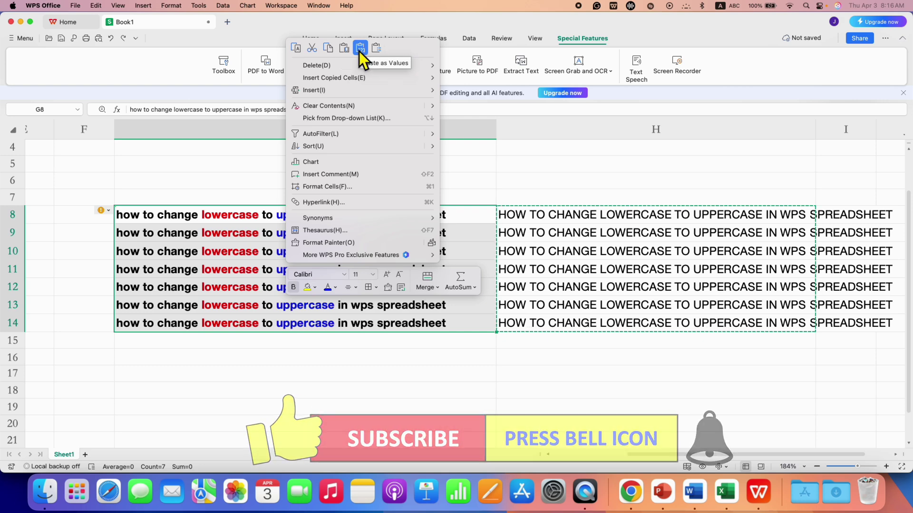
pyautogui.click(361, 49)
# Delete helper column H containing the UPPER formulas.
pyautogui.click(540, 127)
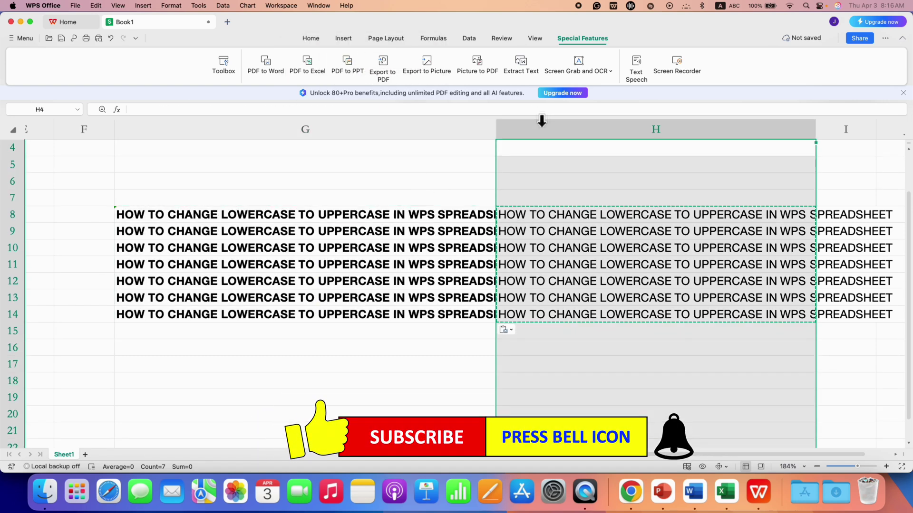
pyautogui.rightClick(542, 129)
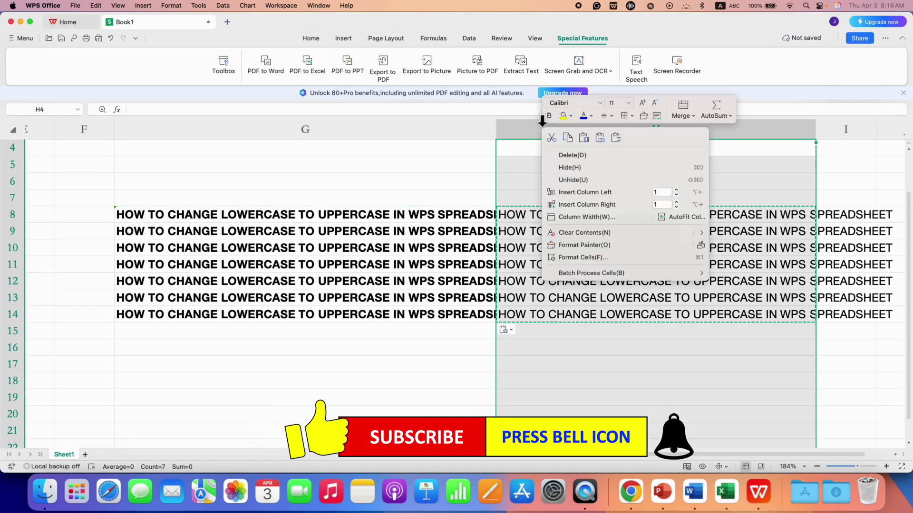
pyautogui.click(616, 156)
# Autofit column G to its uppercase sentences and select G8:G14.
pyautogui.click(693, 246)
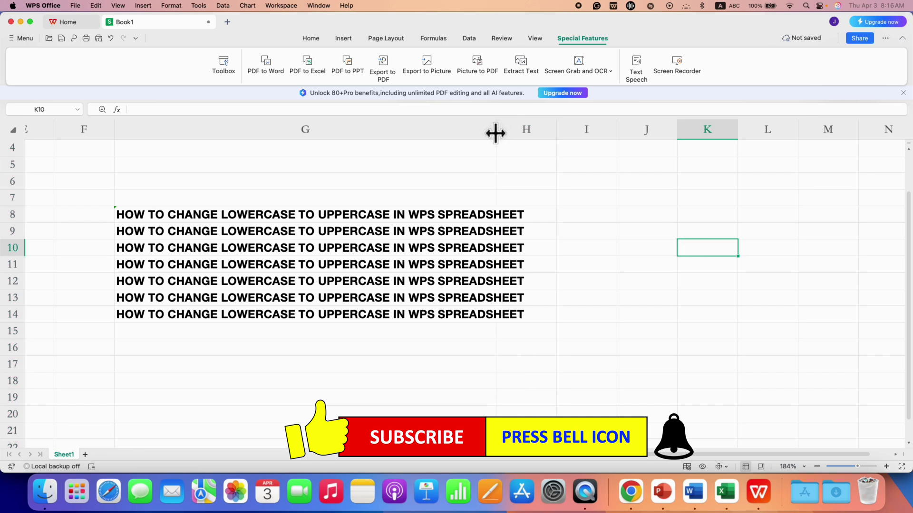
pyautogui.doubleClick(495, 129)
pyautogui.click(629, 316)
pyautogui.moveTo(332, 218); pyautogui.dragTo(337, 309)
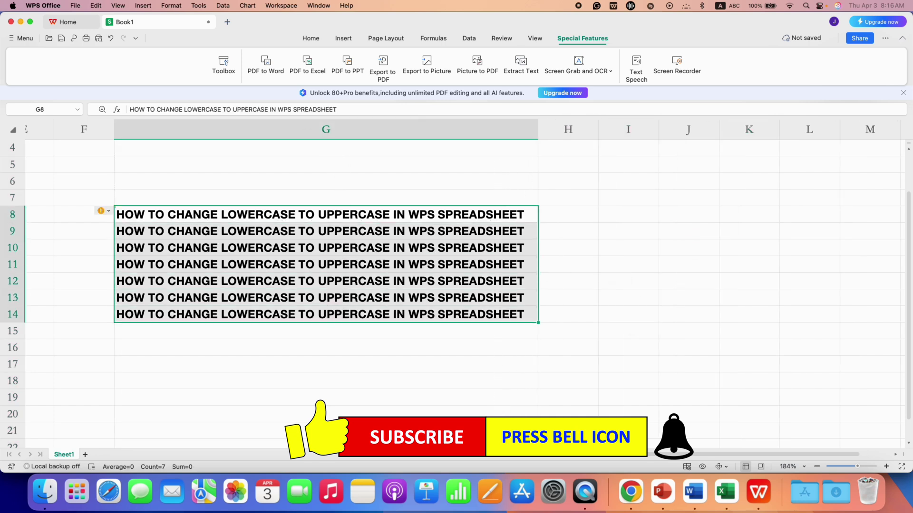
# Show the Home tab tools and clear the selection by clicking J15.
pyautogui.click(311, 39)
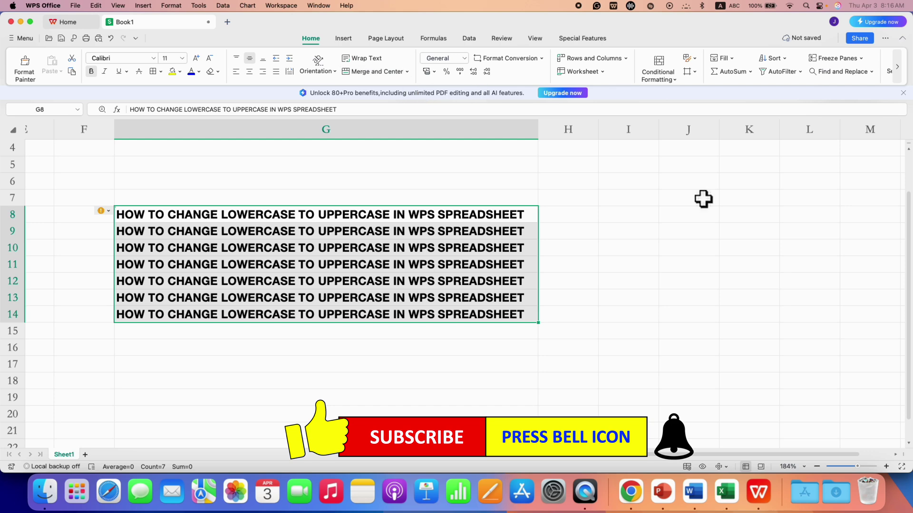
pyautogui.click(675, 335)
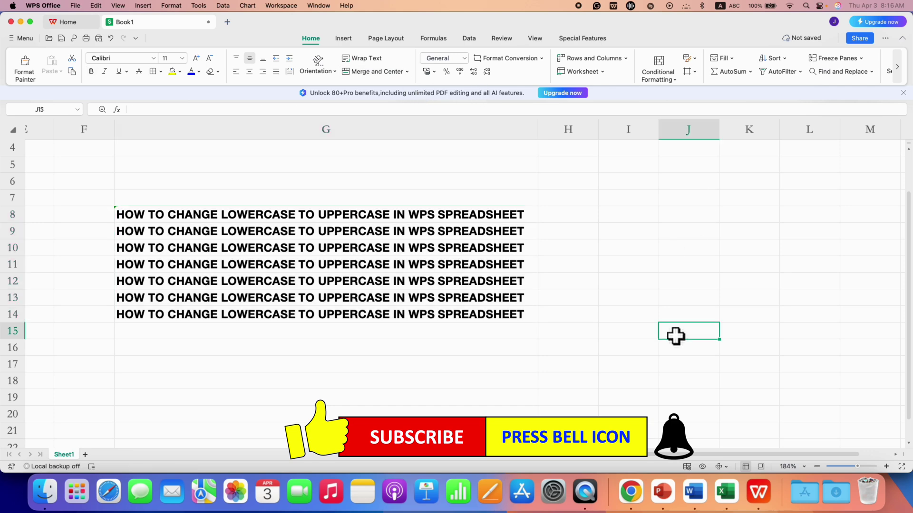